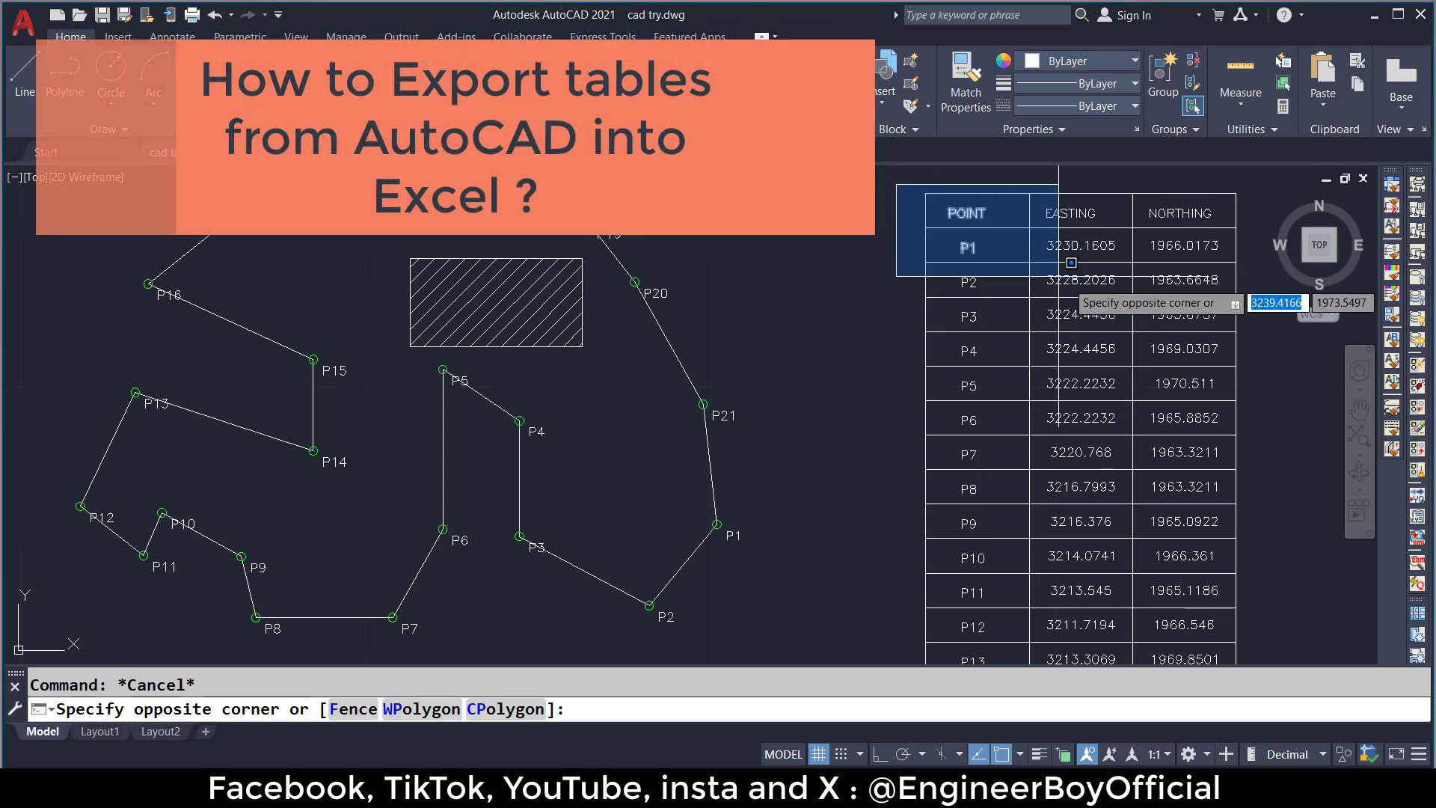
# Step: Select the coordinates table and the boundary polyline to check them, then deselect
pyautogui.click(1279, 370)
pyautogui.press('Escape')
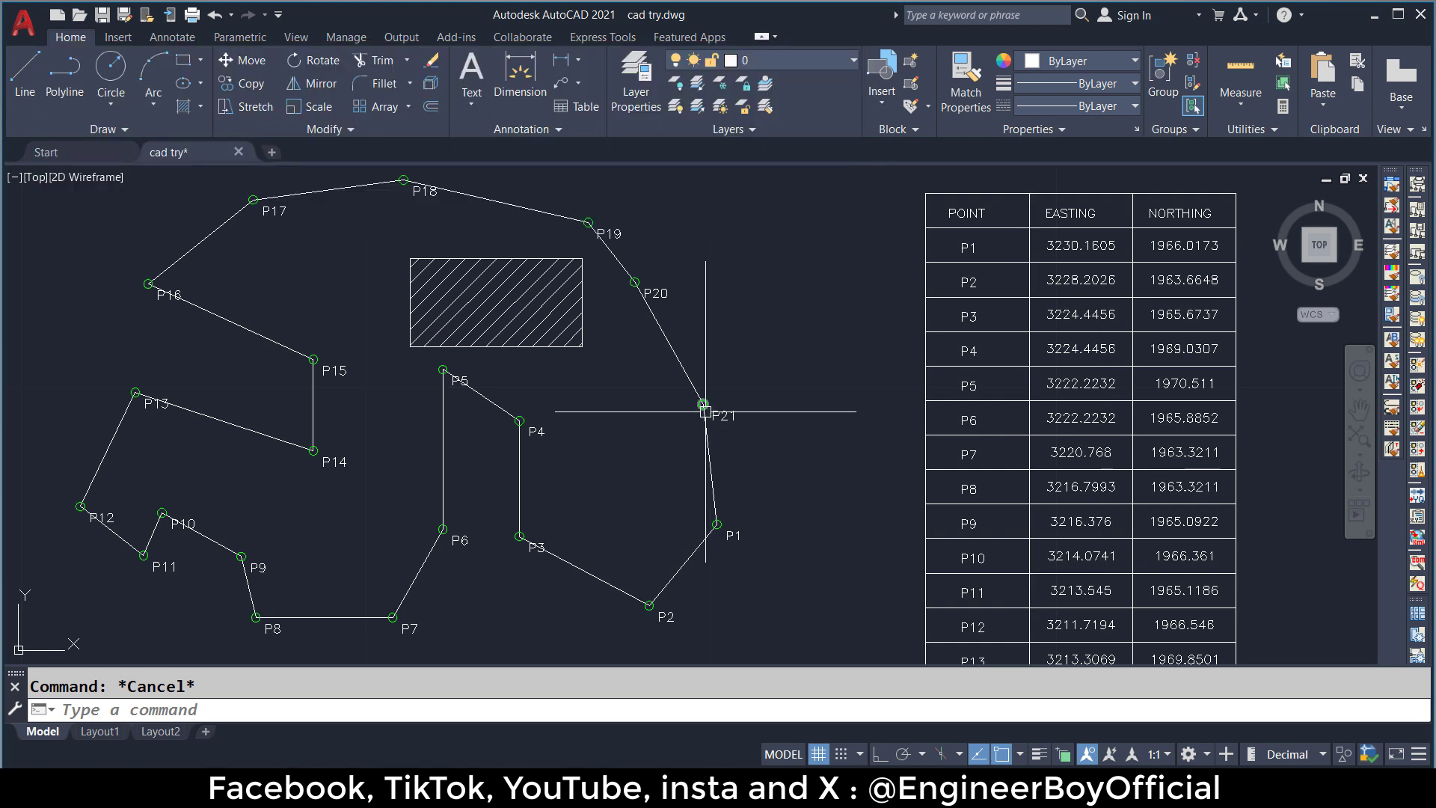
pyautogui.click(690, 381)
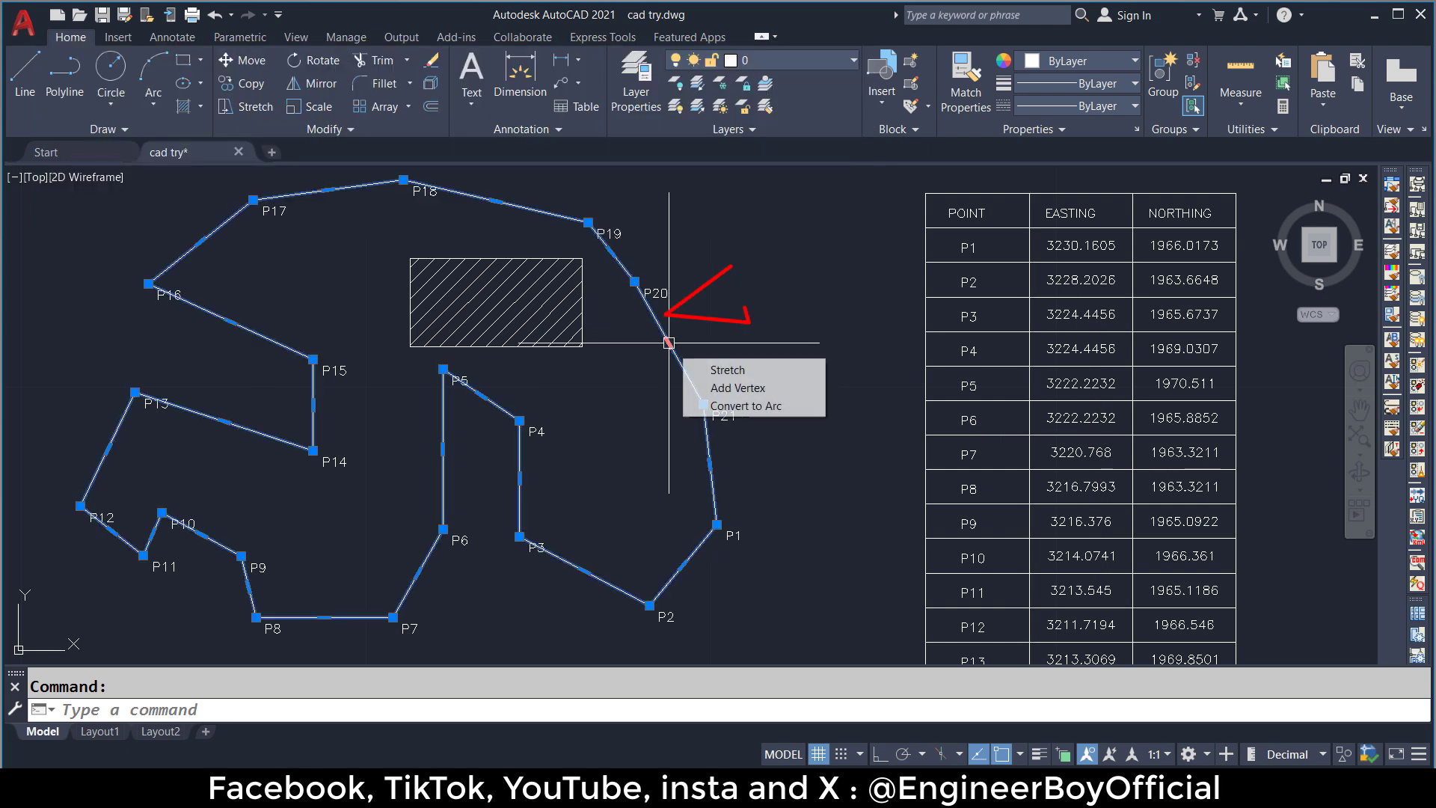
pyautogui.press('Escape')
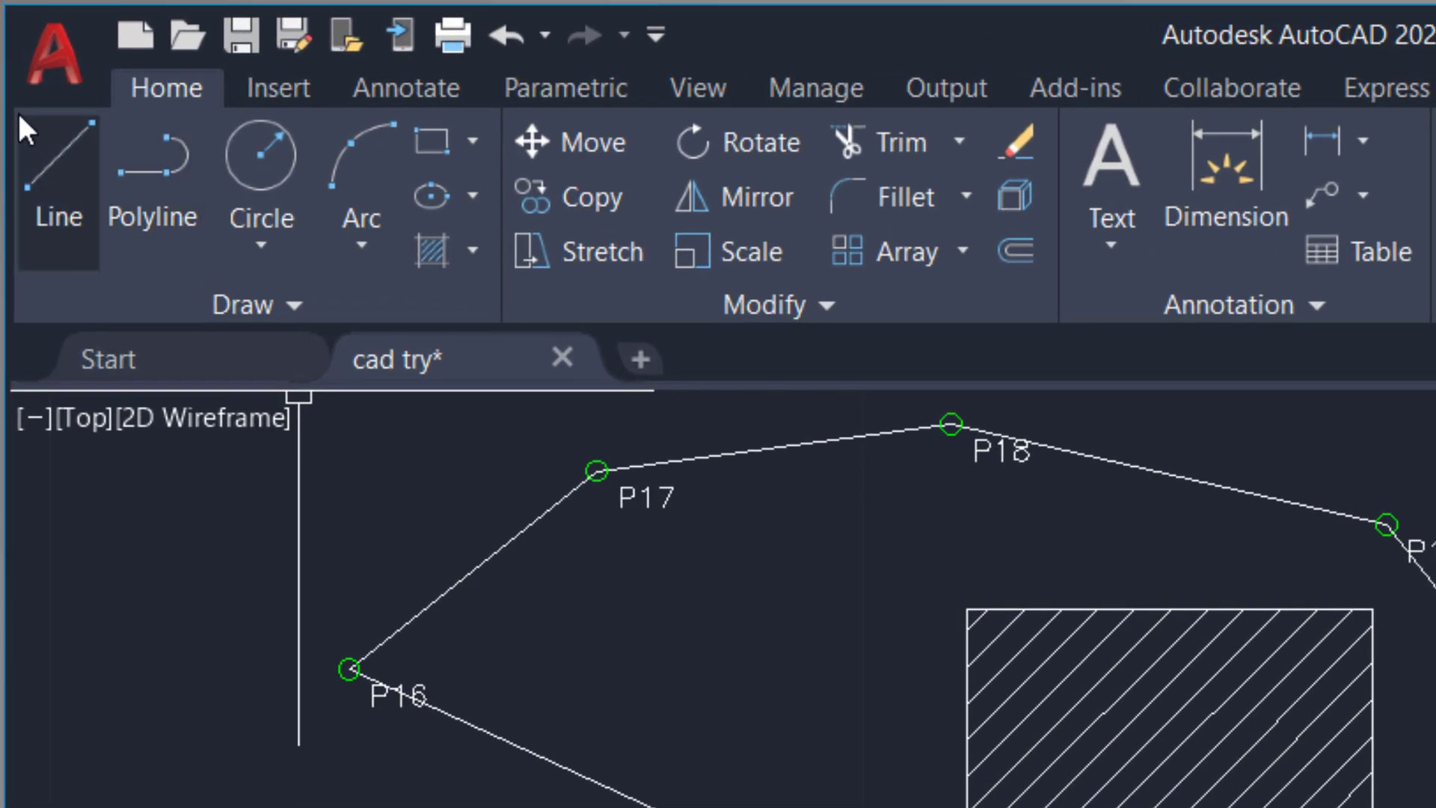
# Step: Start saving the drawing as 'coordinates table' on the Desktop
pyautogui.click(34, 79)
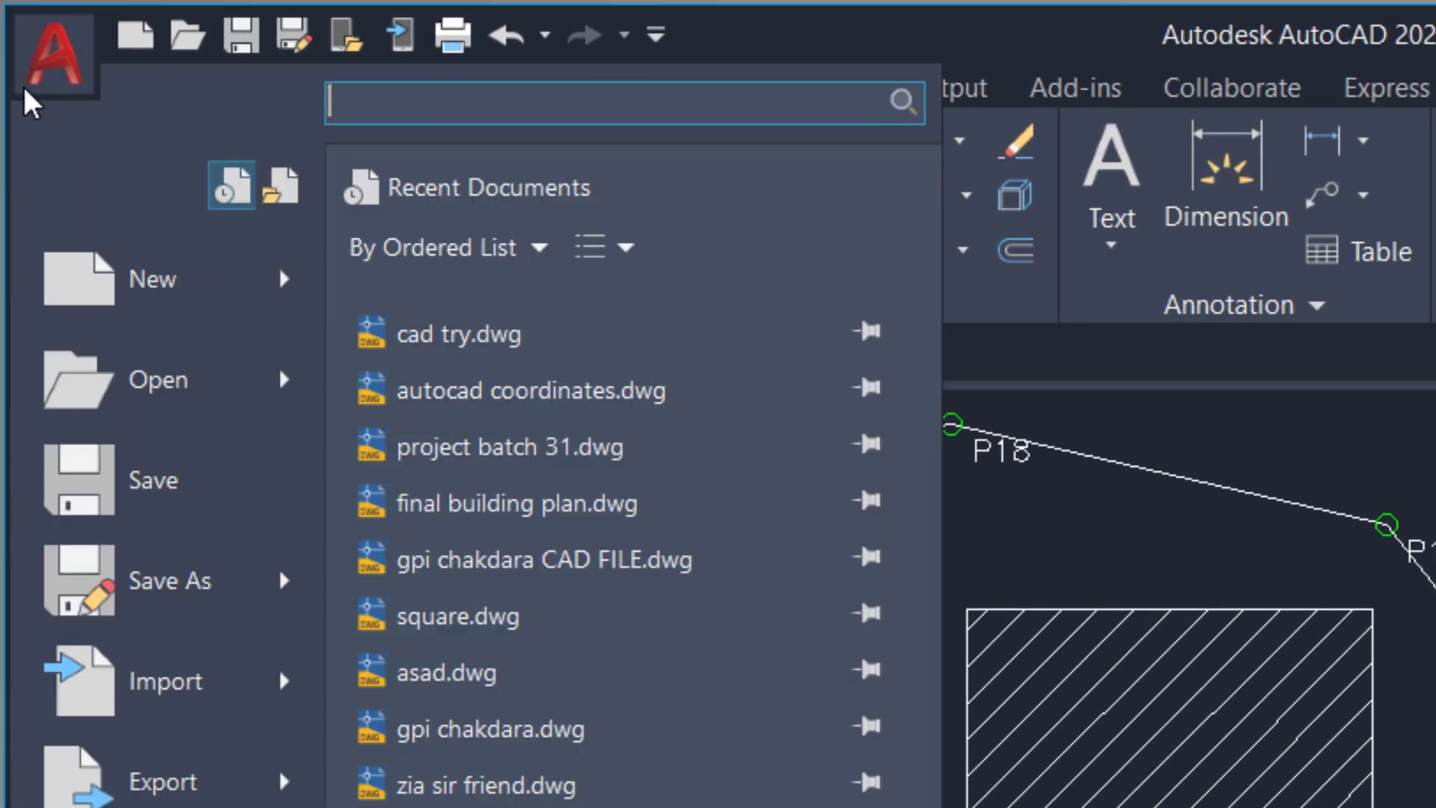
pyautogui.click(157, 505)
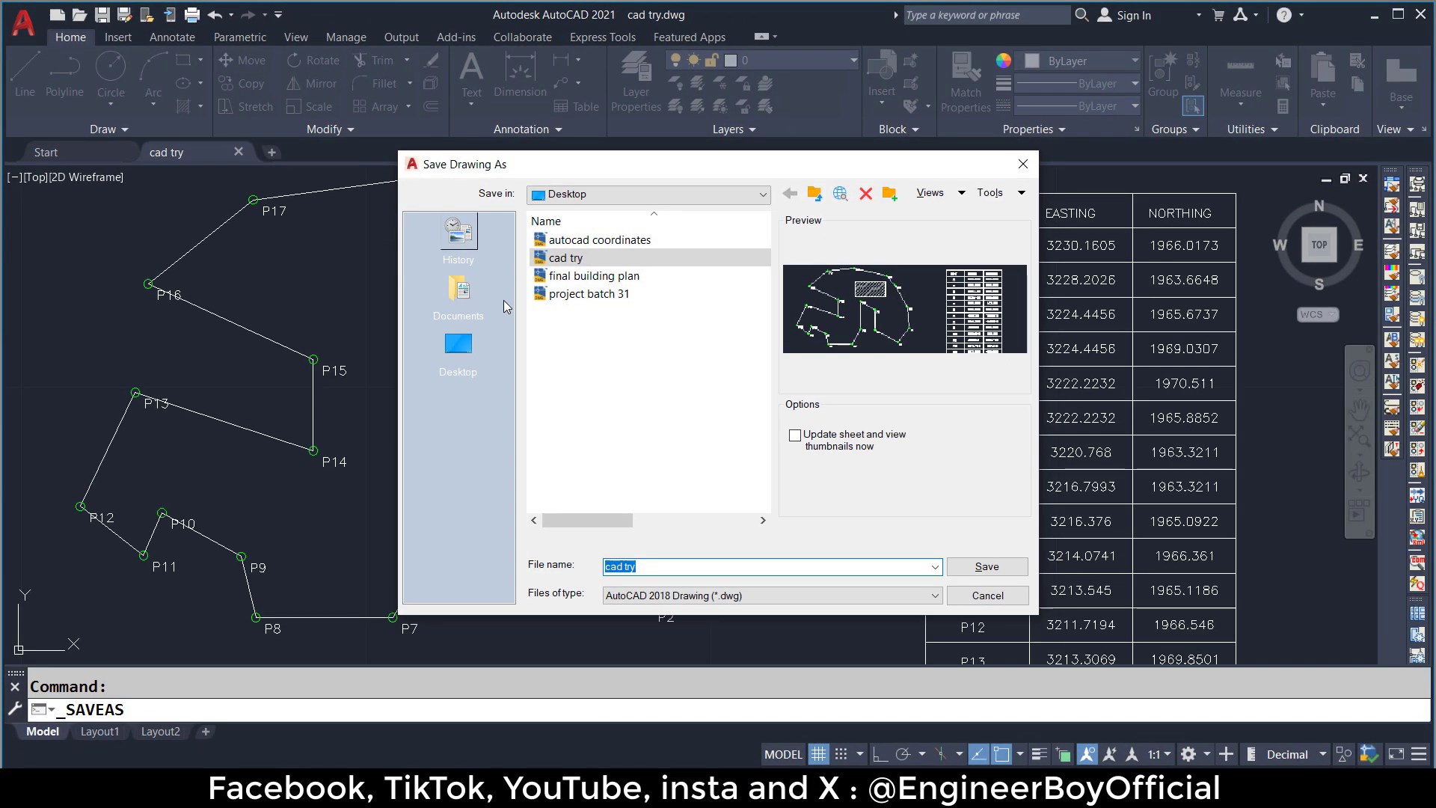
pyautogui.click(461, 356)
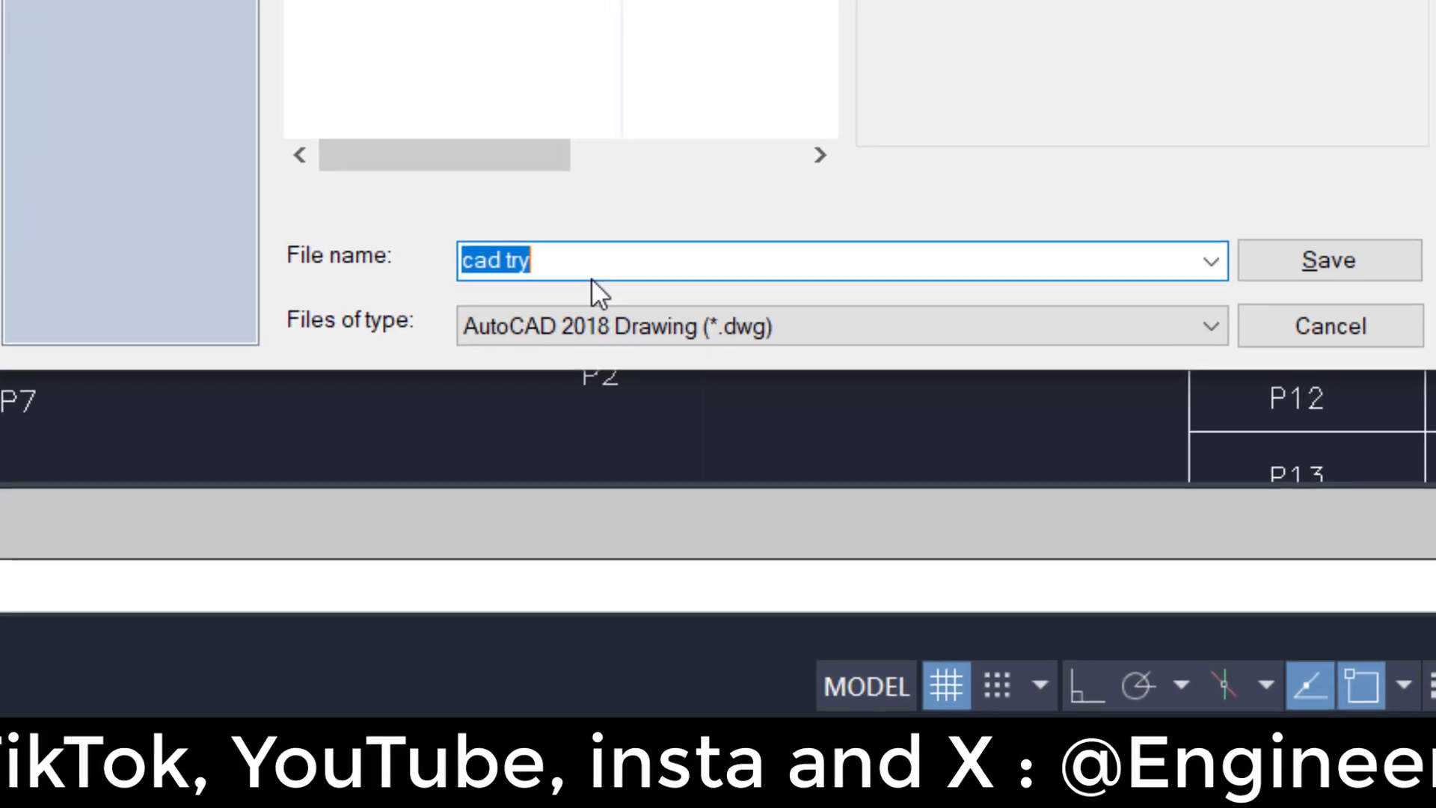
pyautogui.write('coordinat')
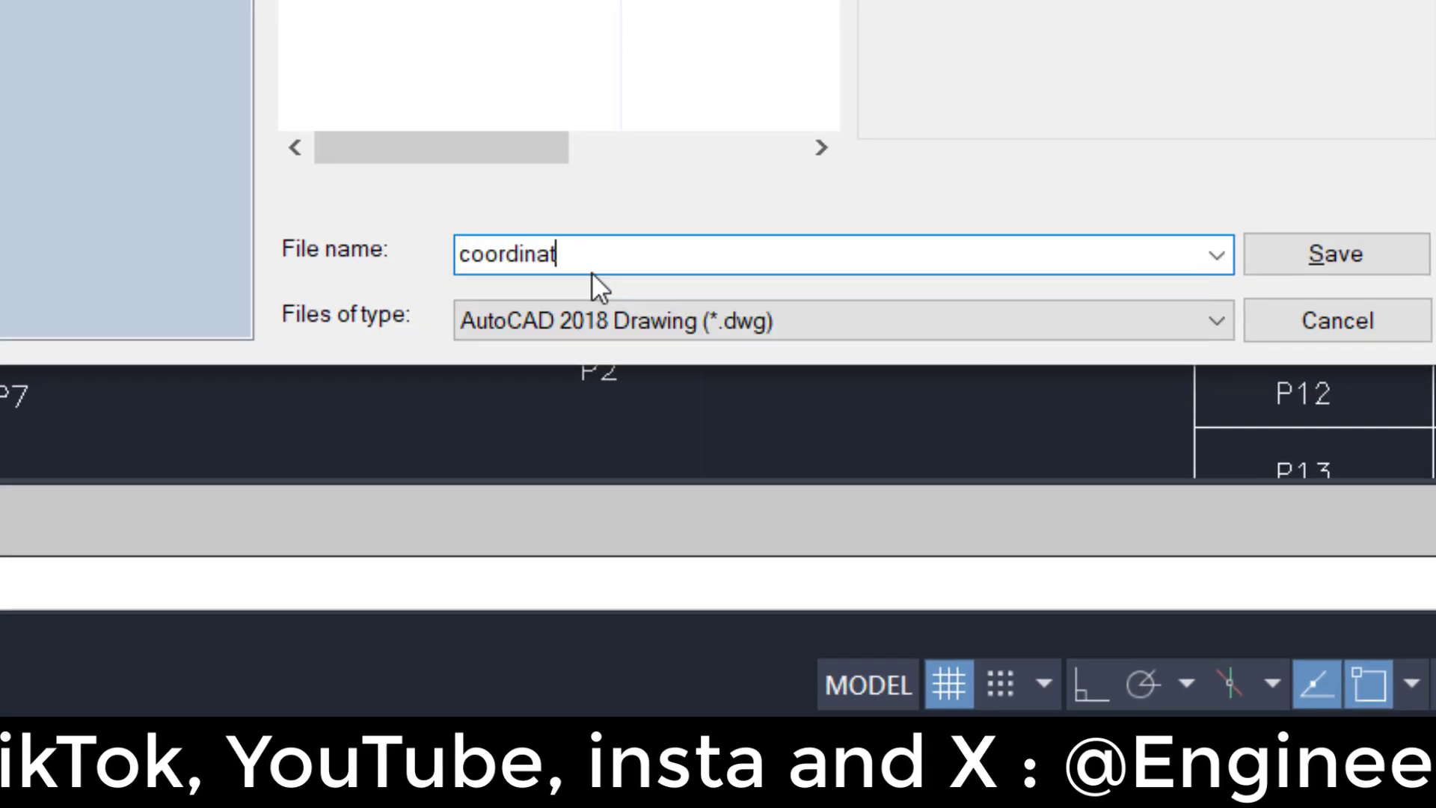
pyautogui.write('es table')
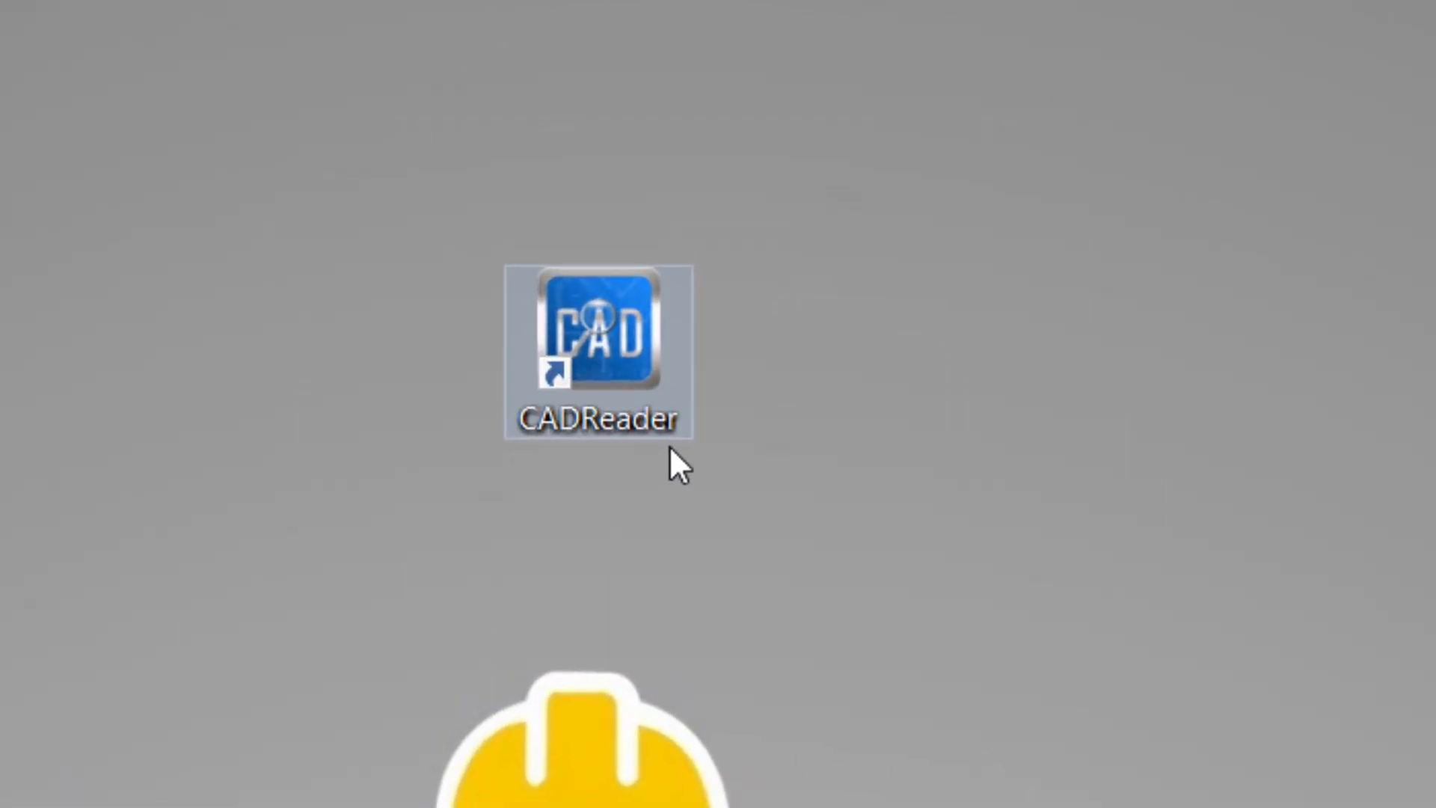
# Step: Launch CAD Reader and open coordinates table.dwg from the Desktop
pyautogui.doubleClick(636, 460)
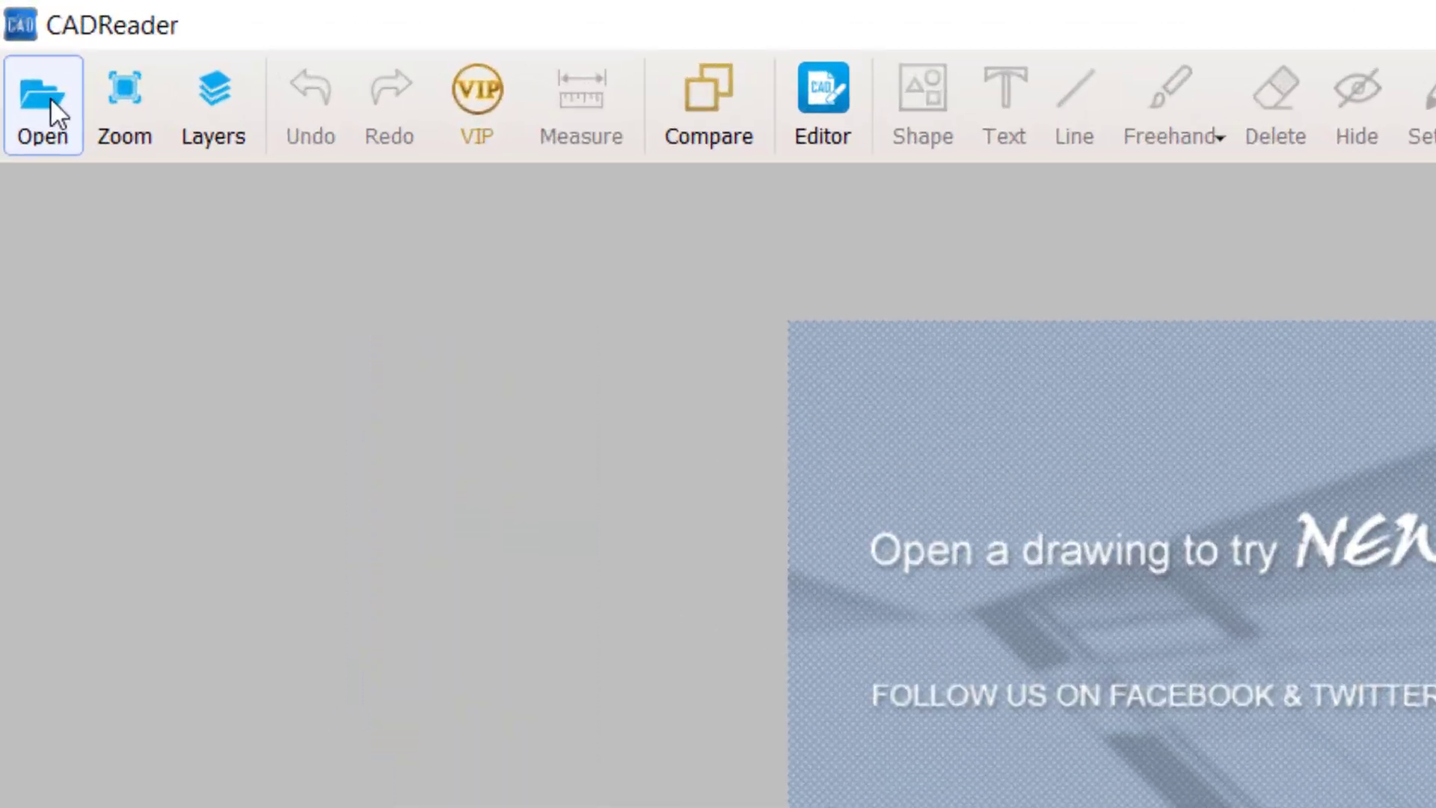
pyautogui.click(51, 98)
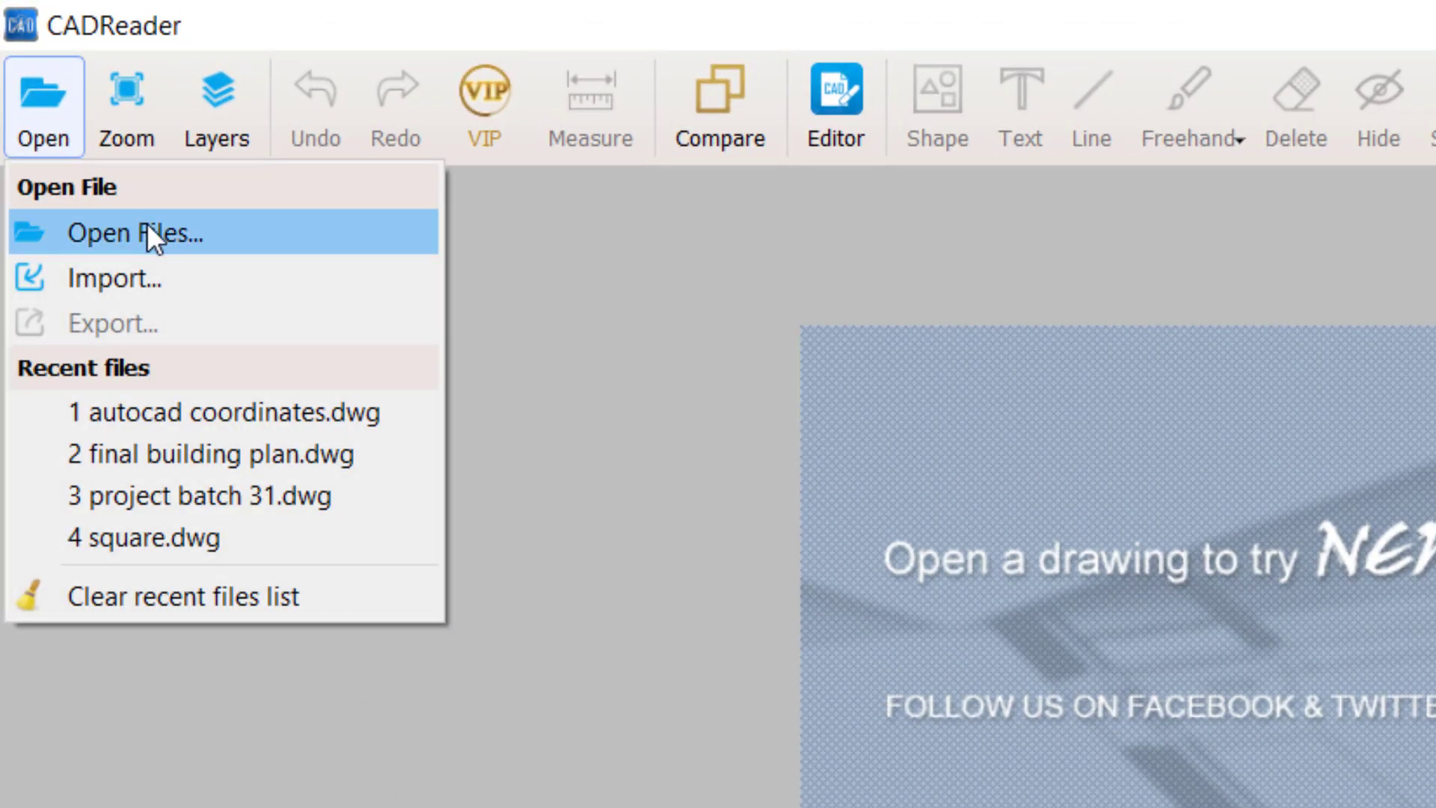
pyautogui.click(217, 231)
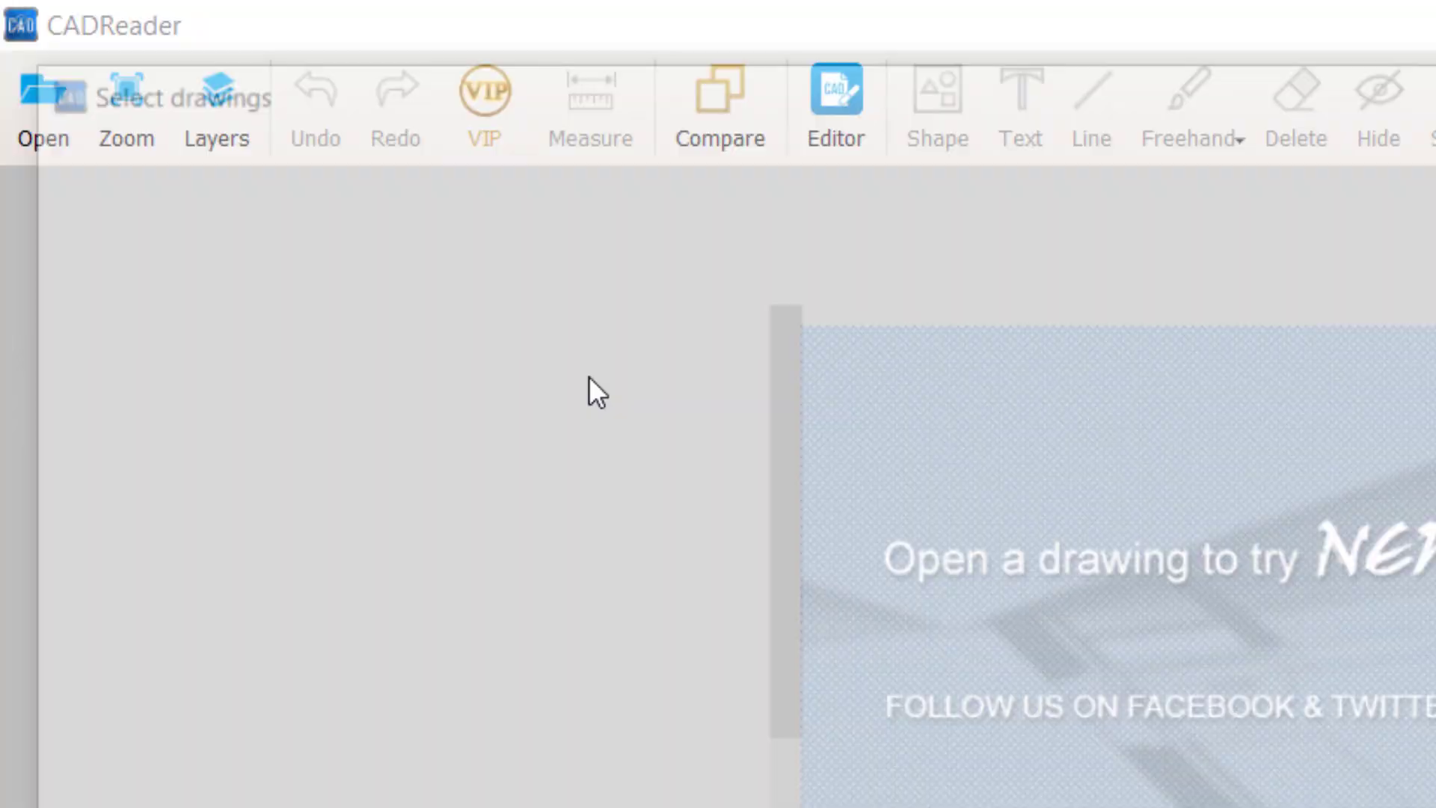
pyautogui.click(592, 465)
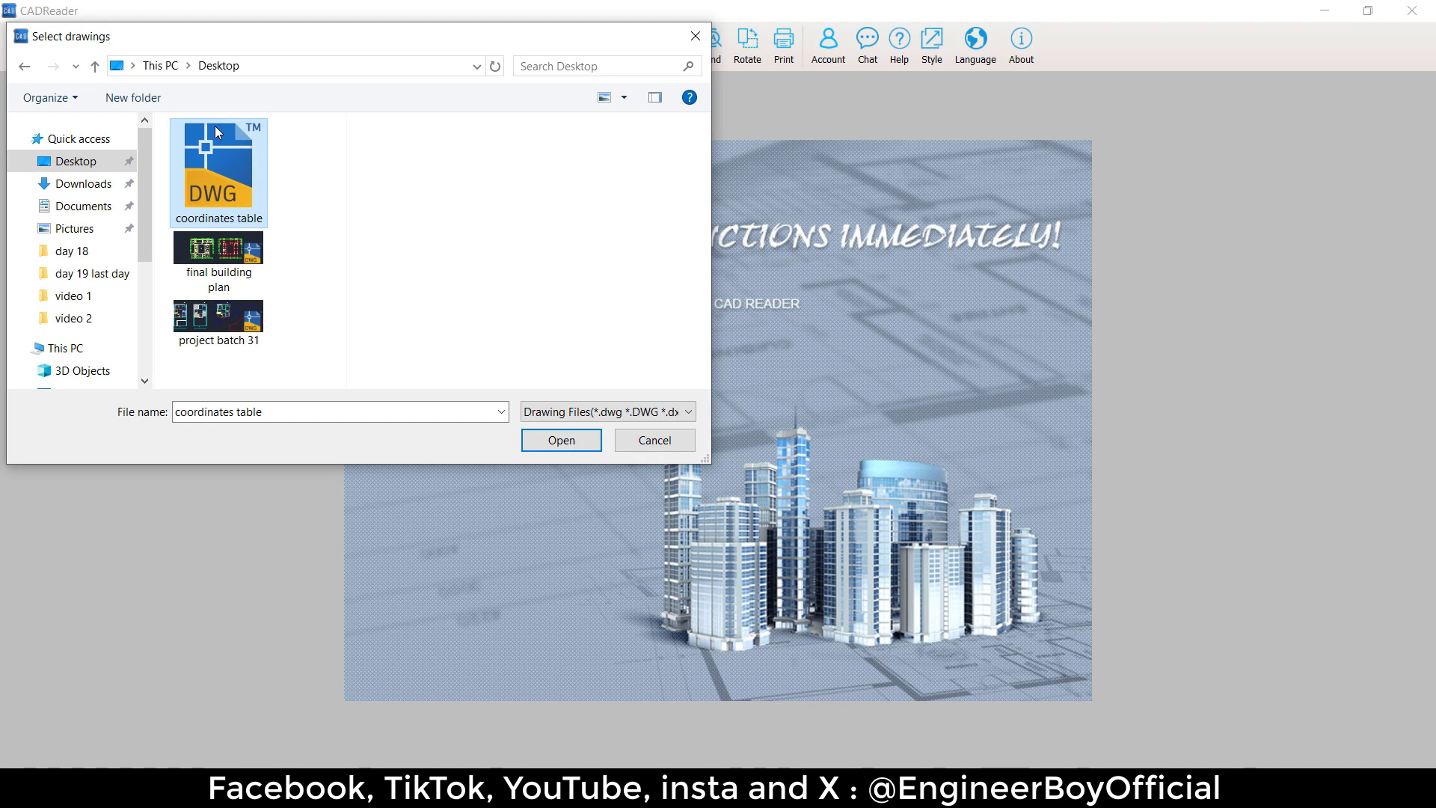
pyautogui.click(561, 440)
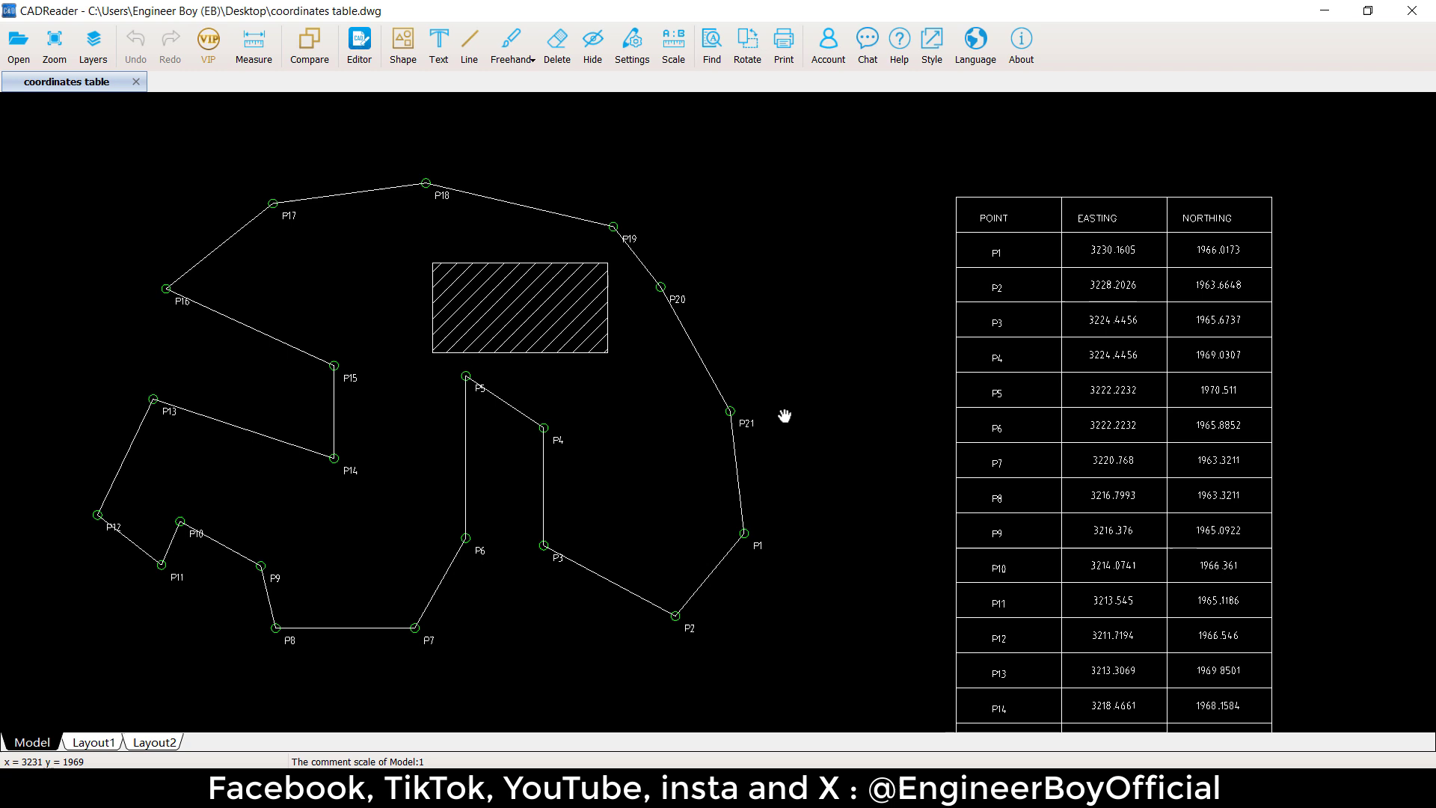
# Step: Pan the table to the centre of the view and check the VIP tools list
pyautogui.moveTo(924, 419); pyautogui.dragTo(653, 371)
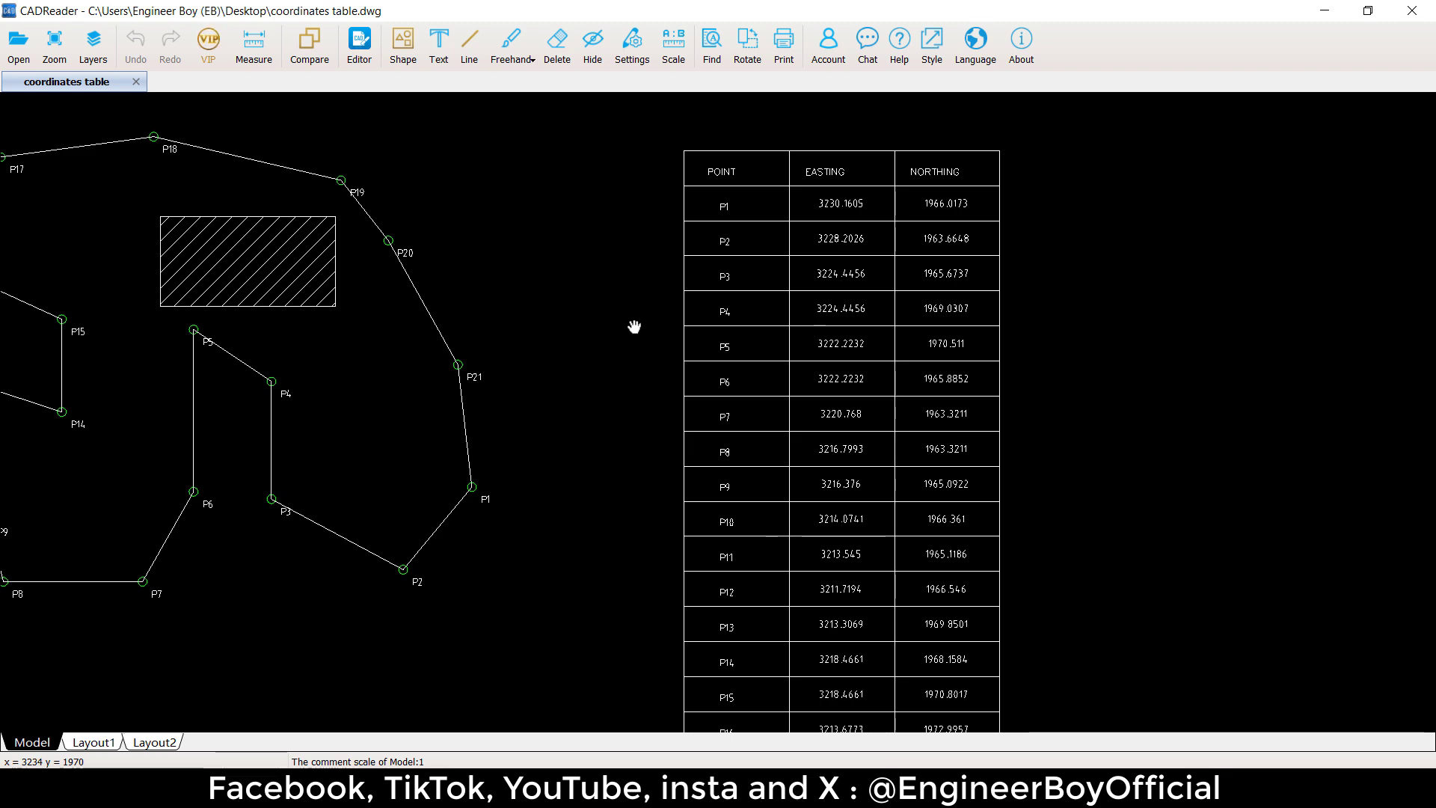
pyautogui.click(206, 47)
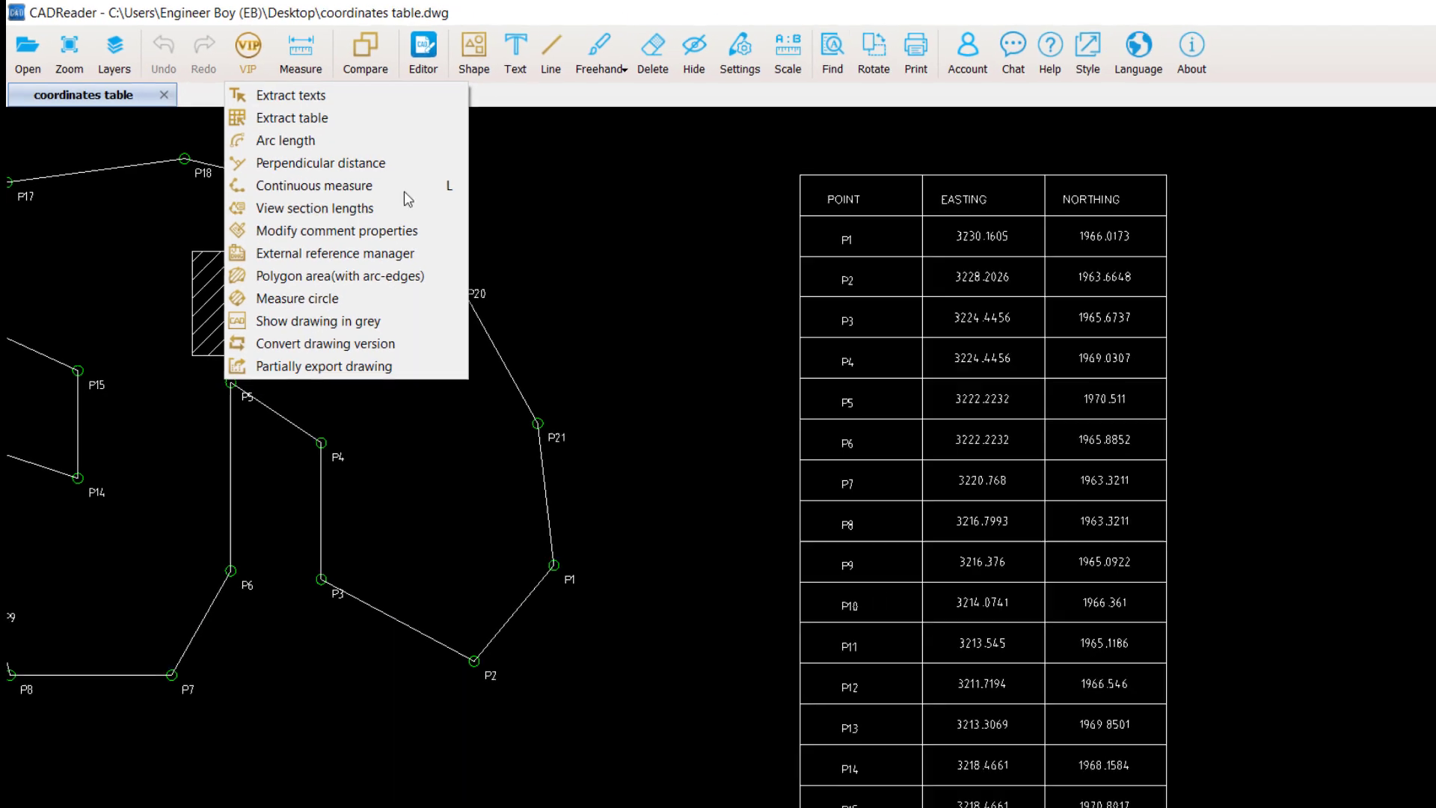
pyautogui.click(258, 112)
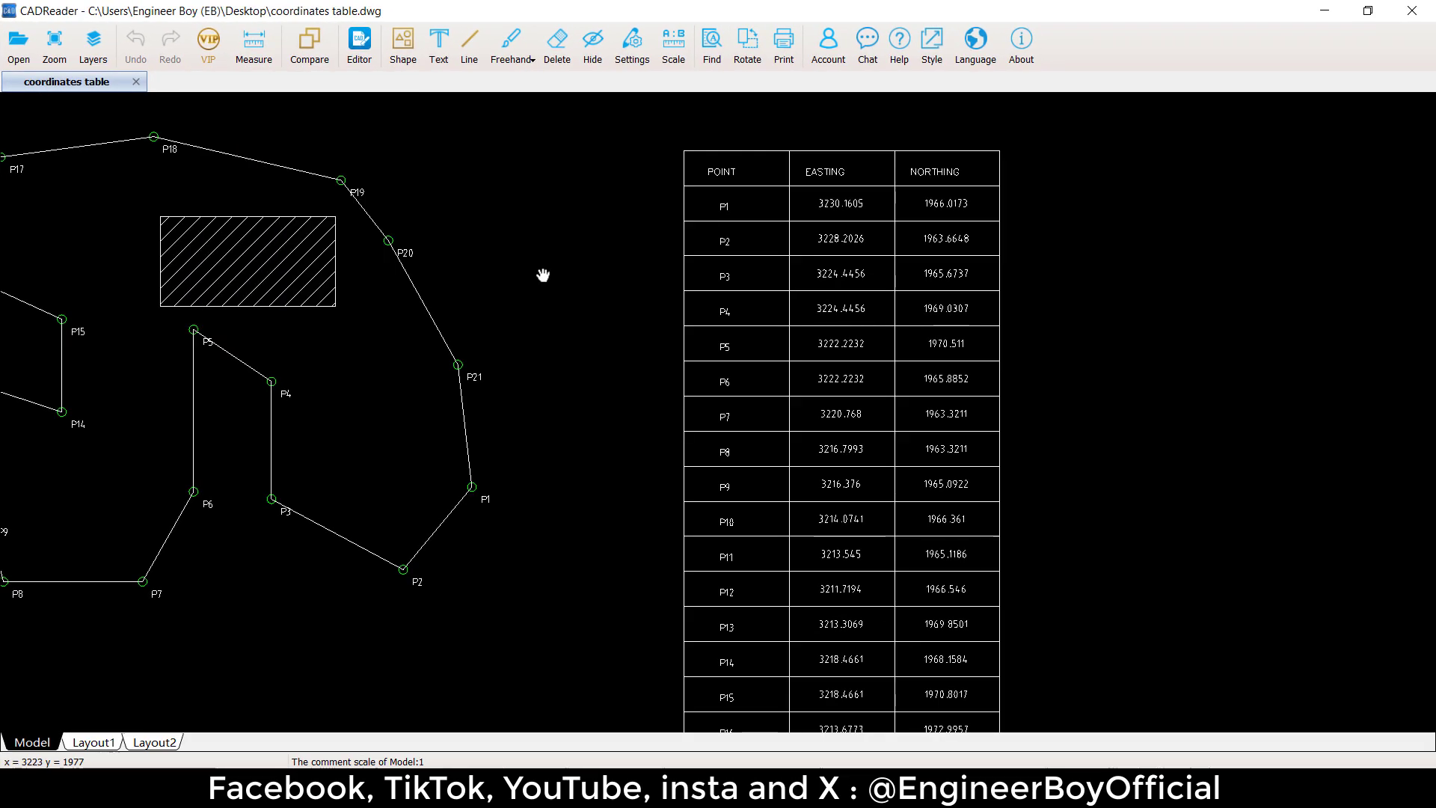
# Step: Extract the coordinates table by boxing it from its top-left to bottom-right corner
pyautogui.rightClick(648, 287)
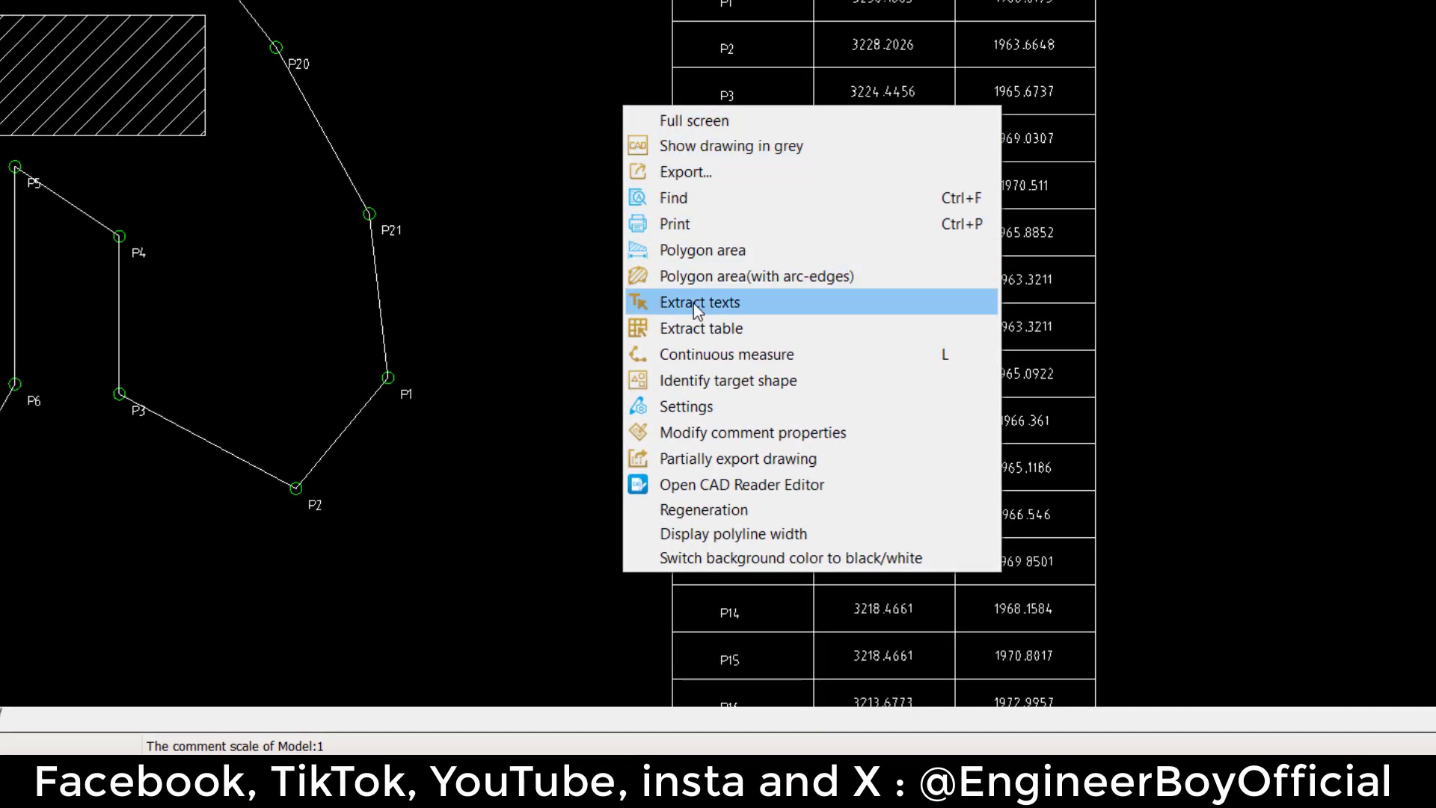
pyautogui.click(701, 325)
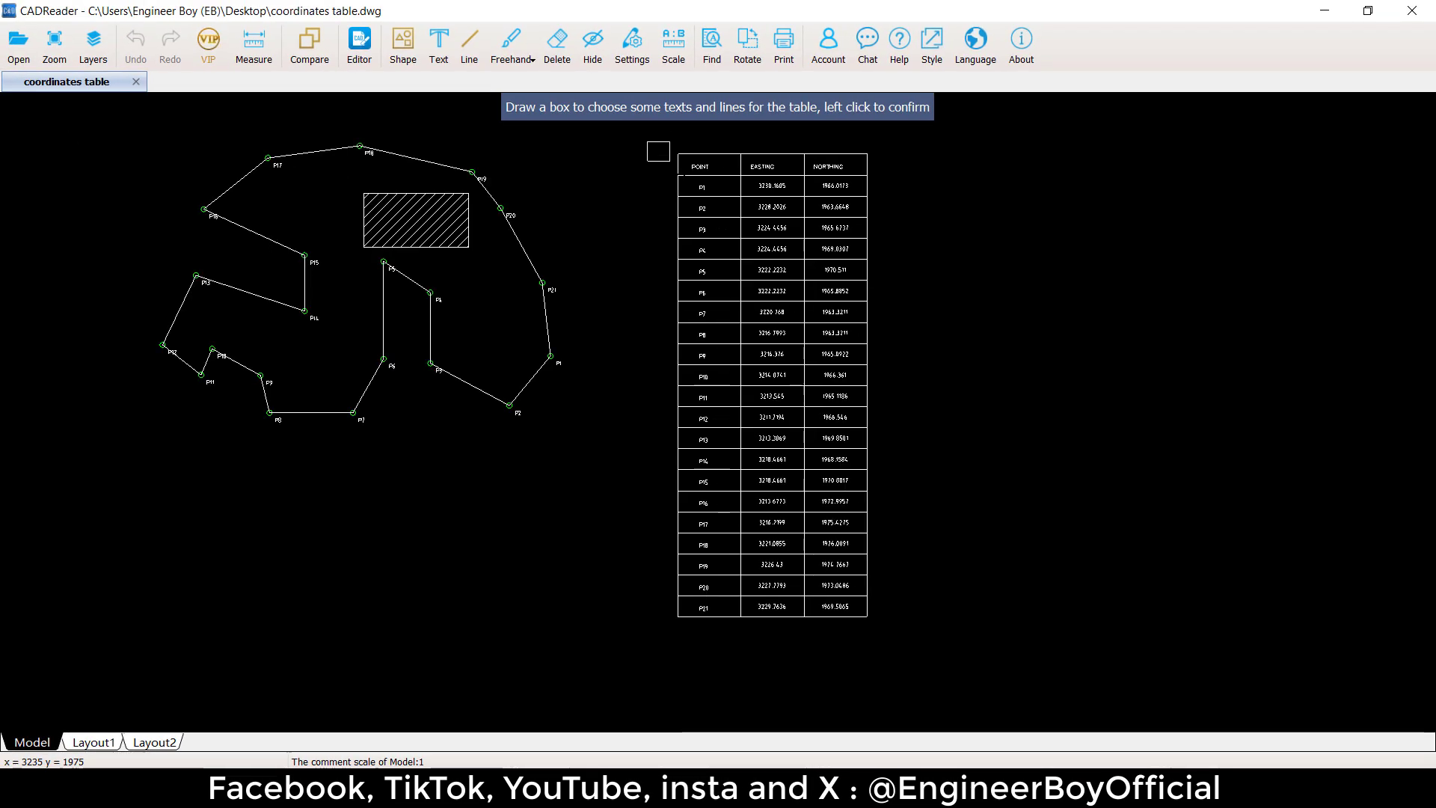
pyautogui.click(647, 143)
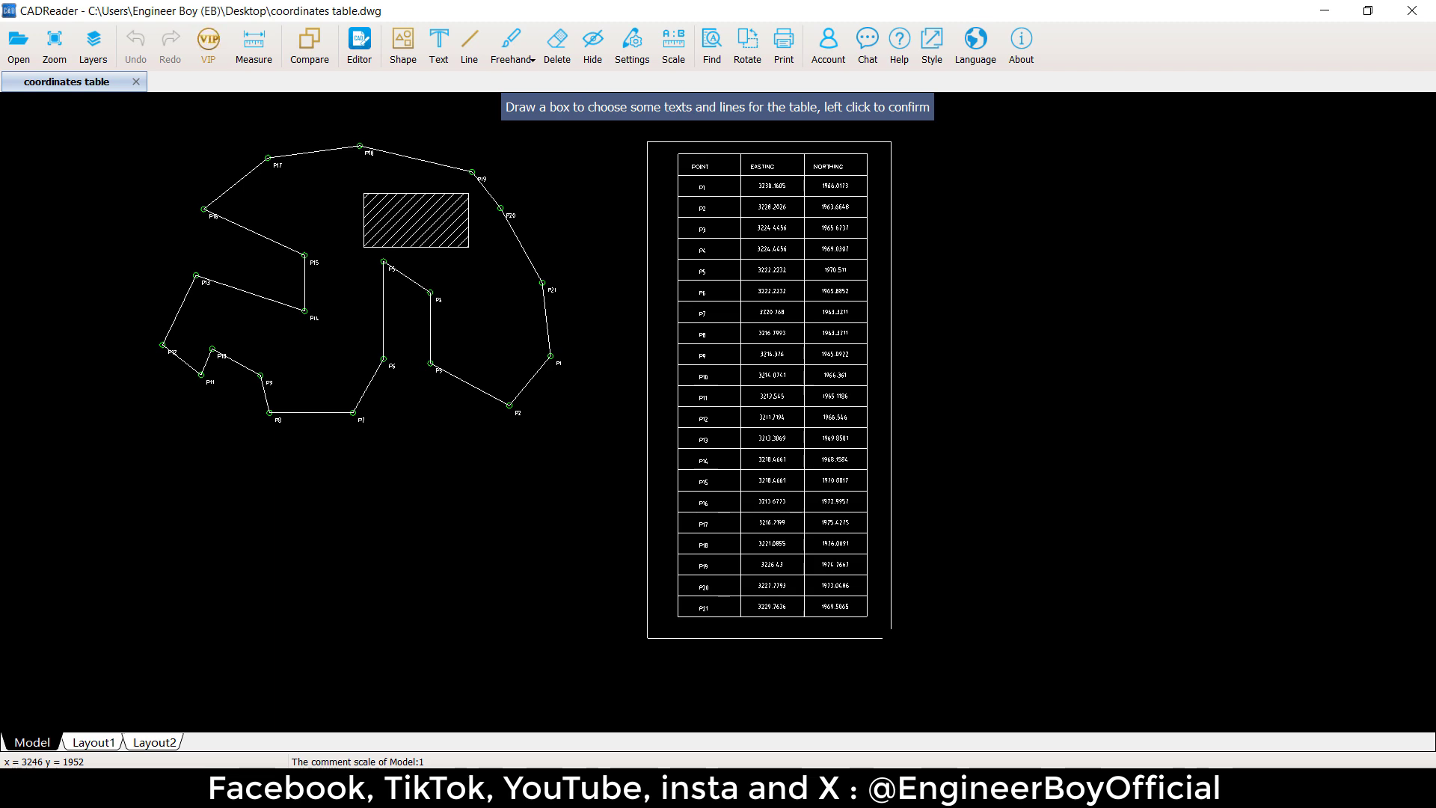
pyautogui.click(892, 638)
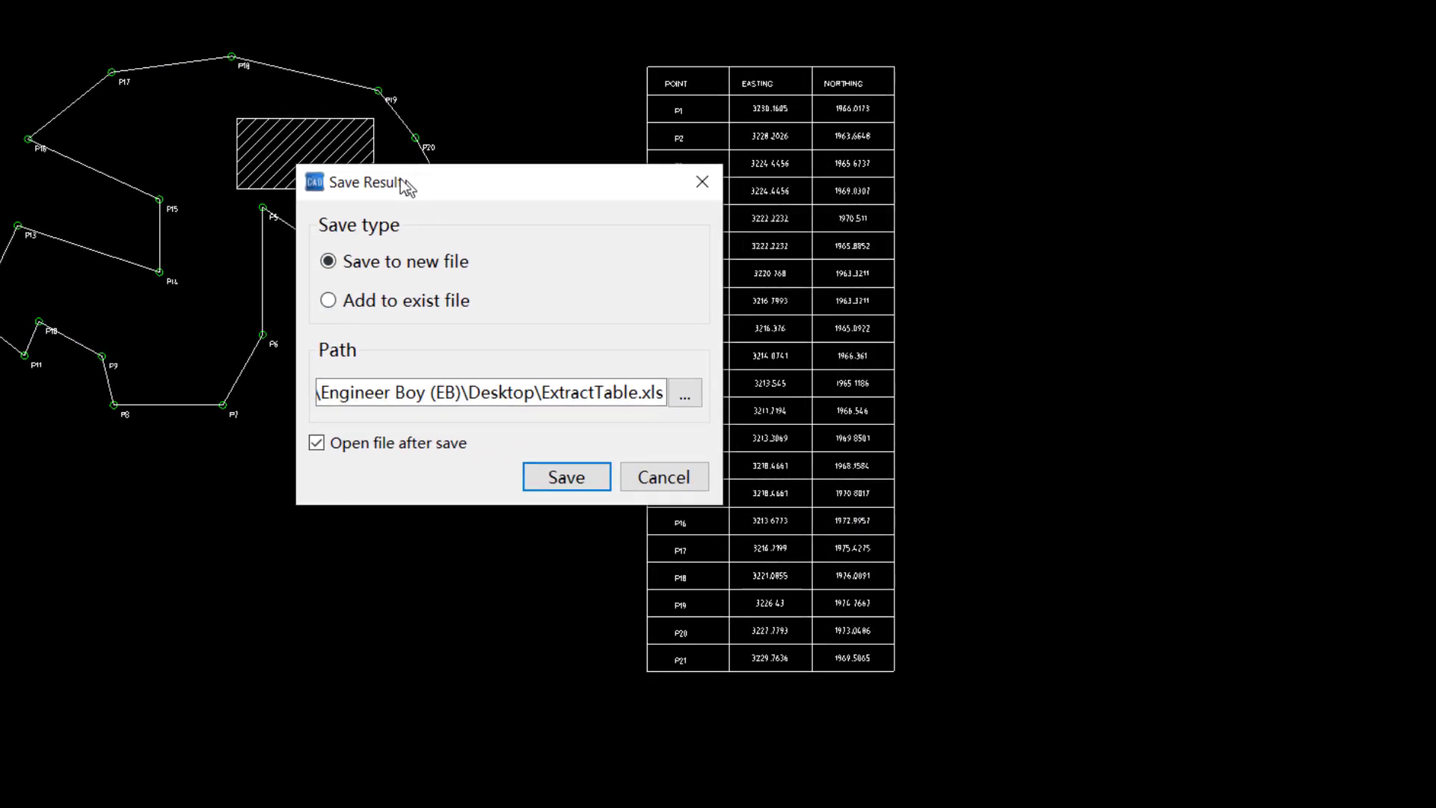
pyautogui.moveTo(404, 188); pyautogui.dragTo(382, 184)
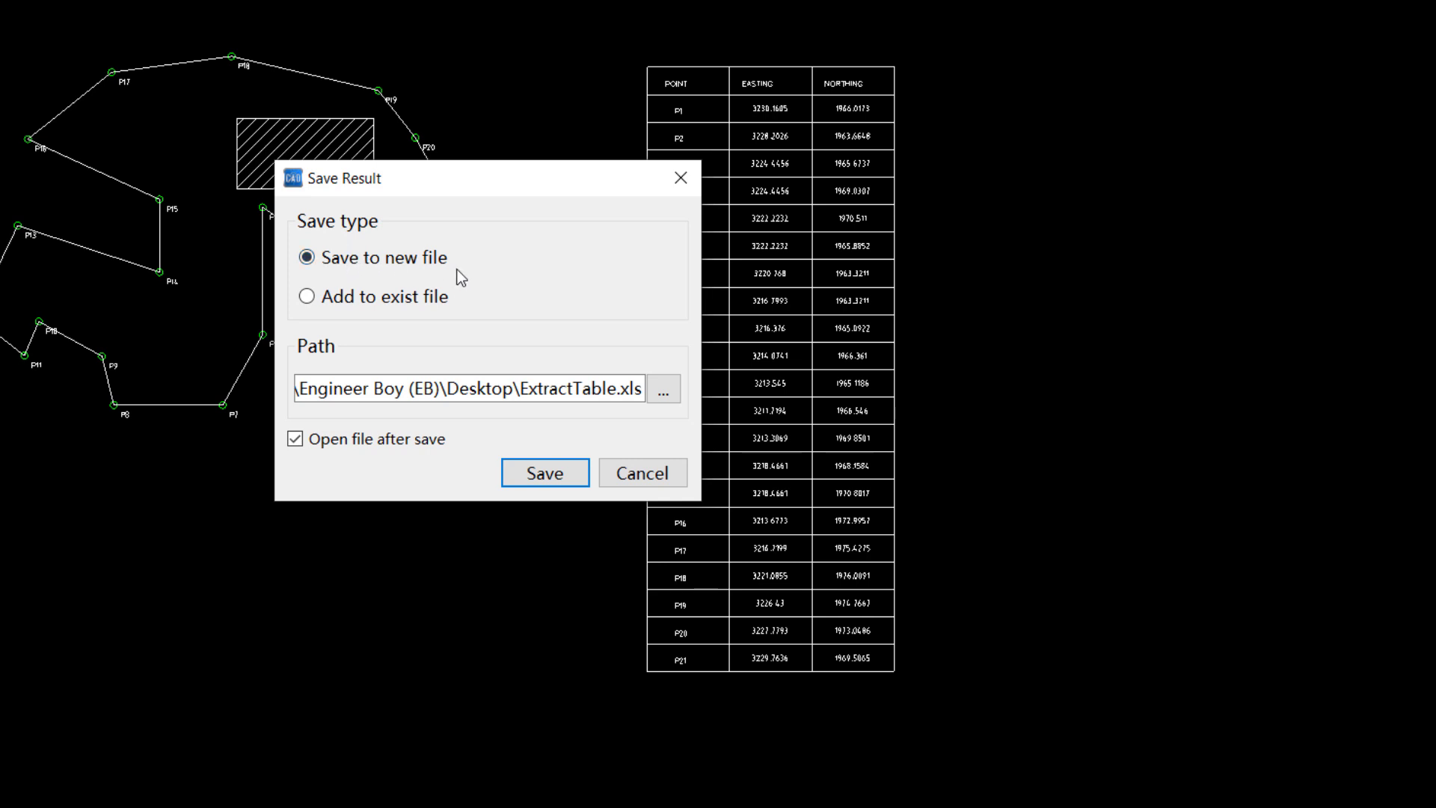
pyautogui.click(325, 306)
pyautogui.click(366, 267)
# Step: Set the extraction output to 'coordinates table excel file.xls' on the Desktop
pyautogui.click(669, 390)
pyautogui.click(365, 606)
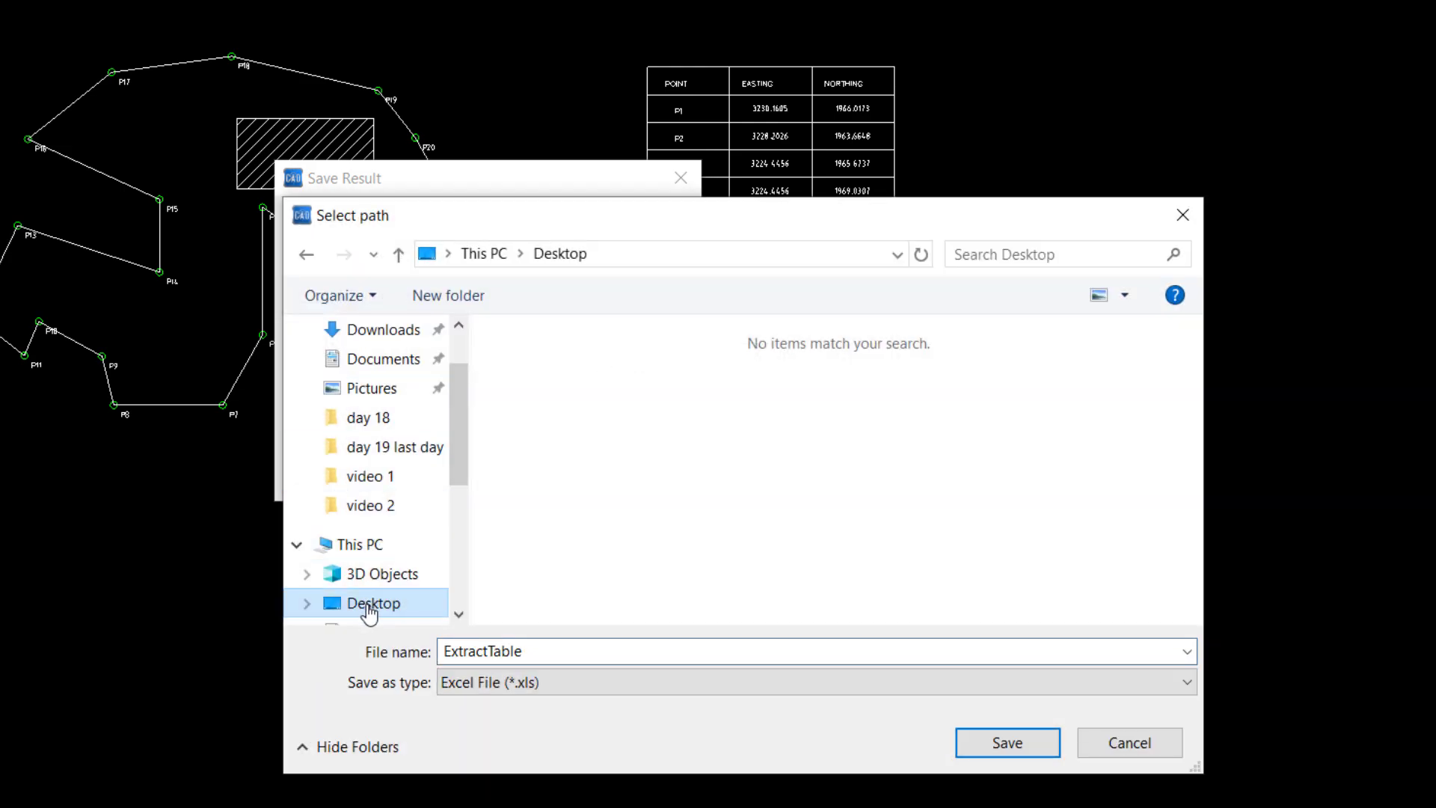
pyautogui.doubleClick(565, 651)
pyautogui.write('co')
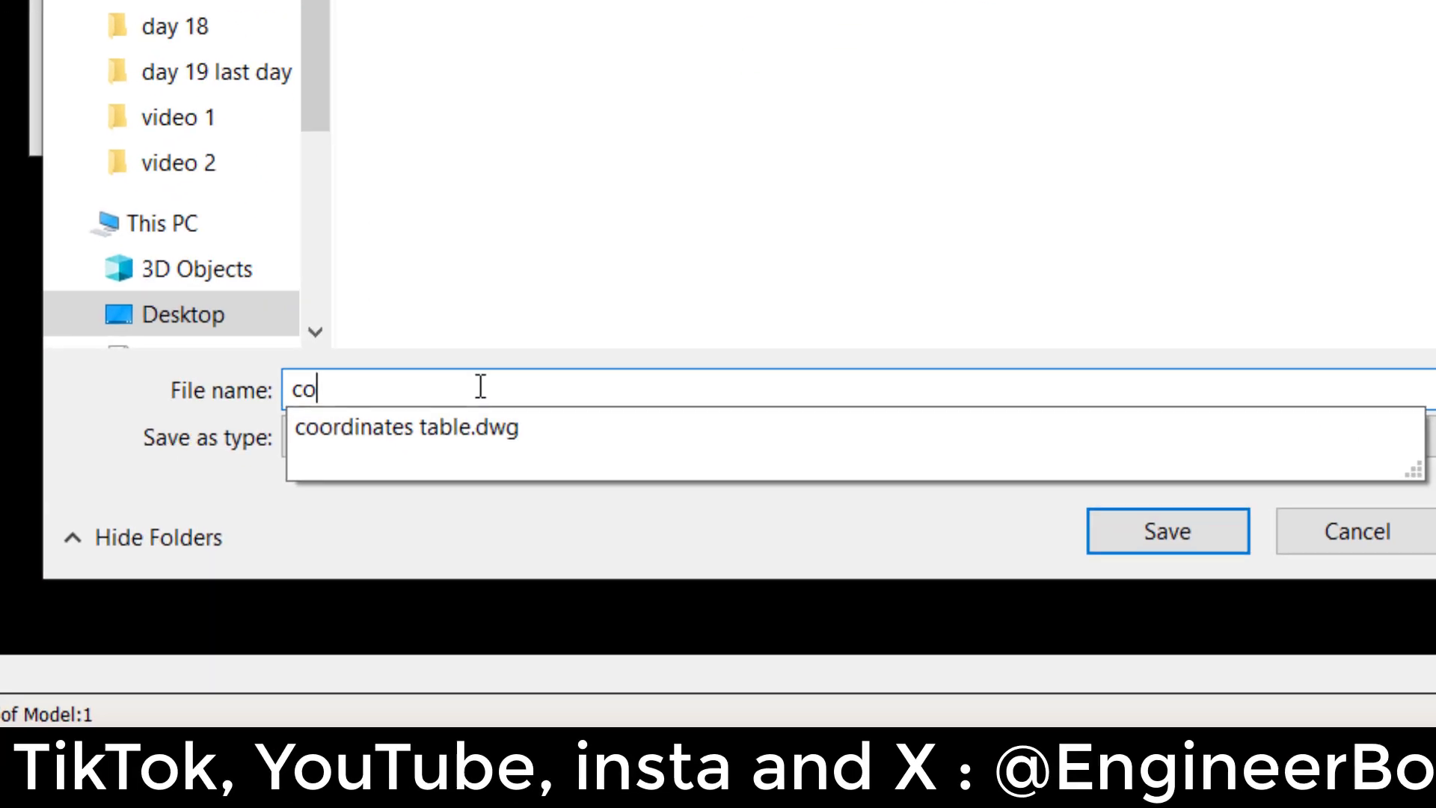
pyautogui.write('ordinat')
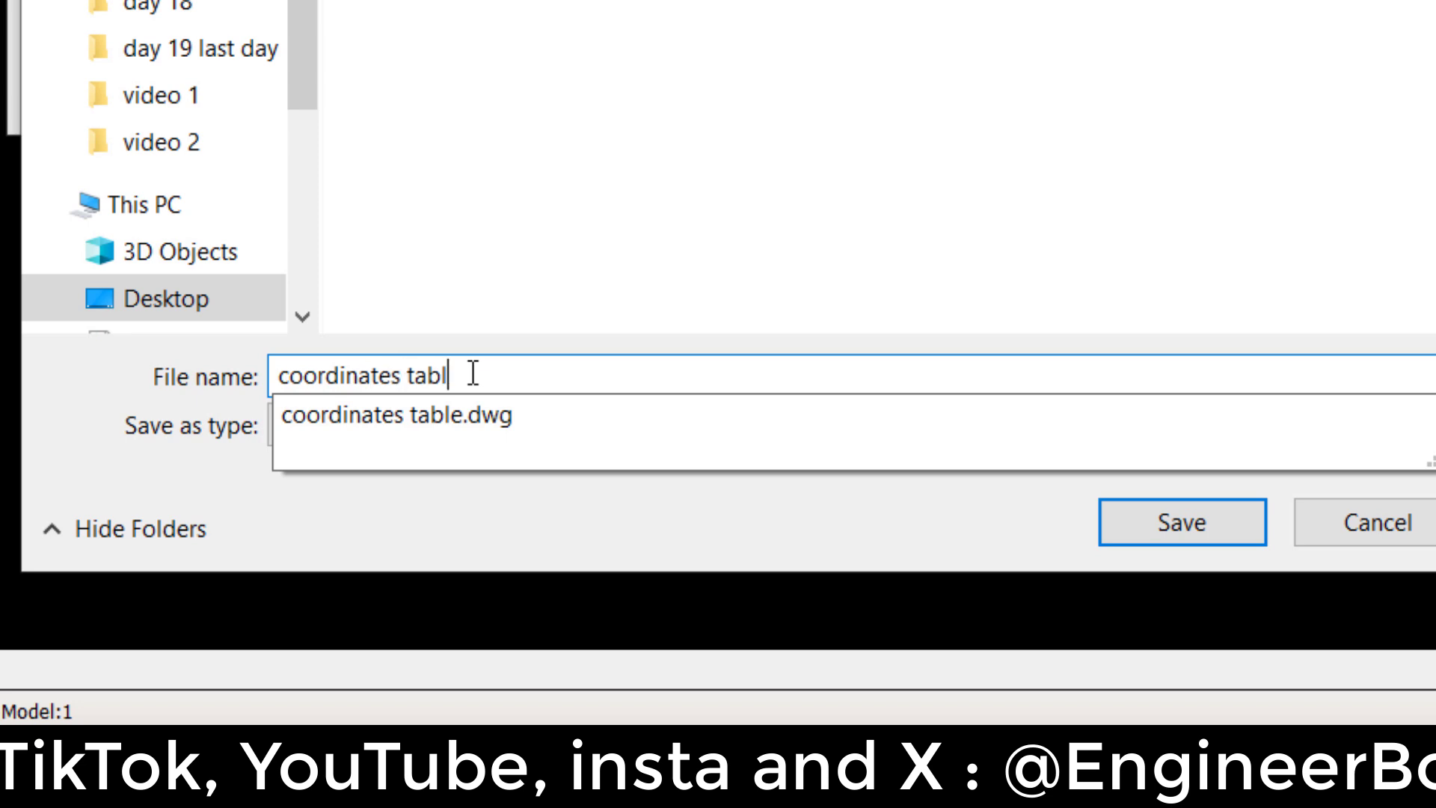
pyautogui.write('es')
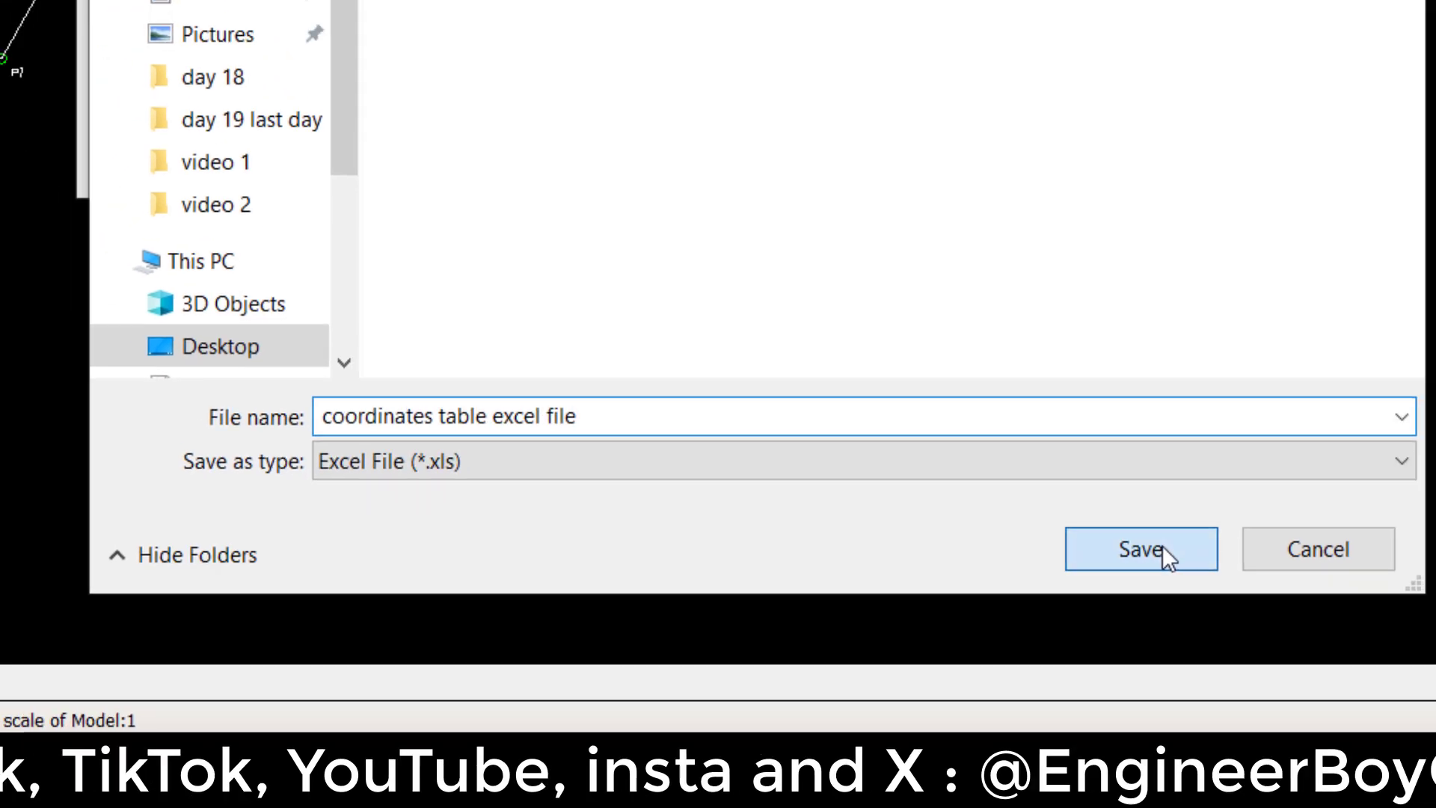
pyautogui.click(1181, 521)
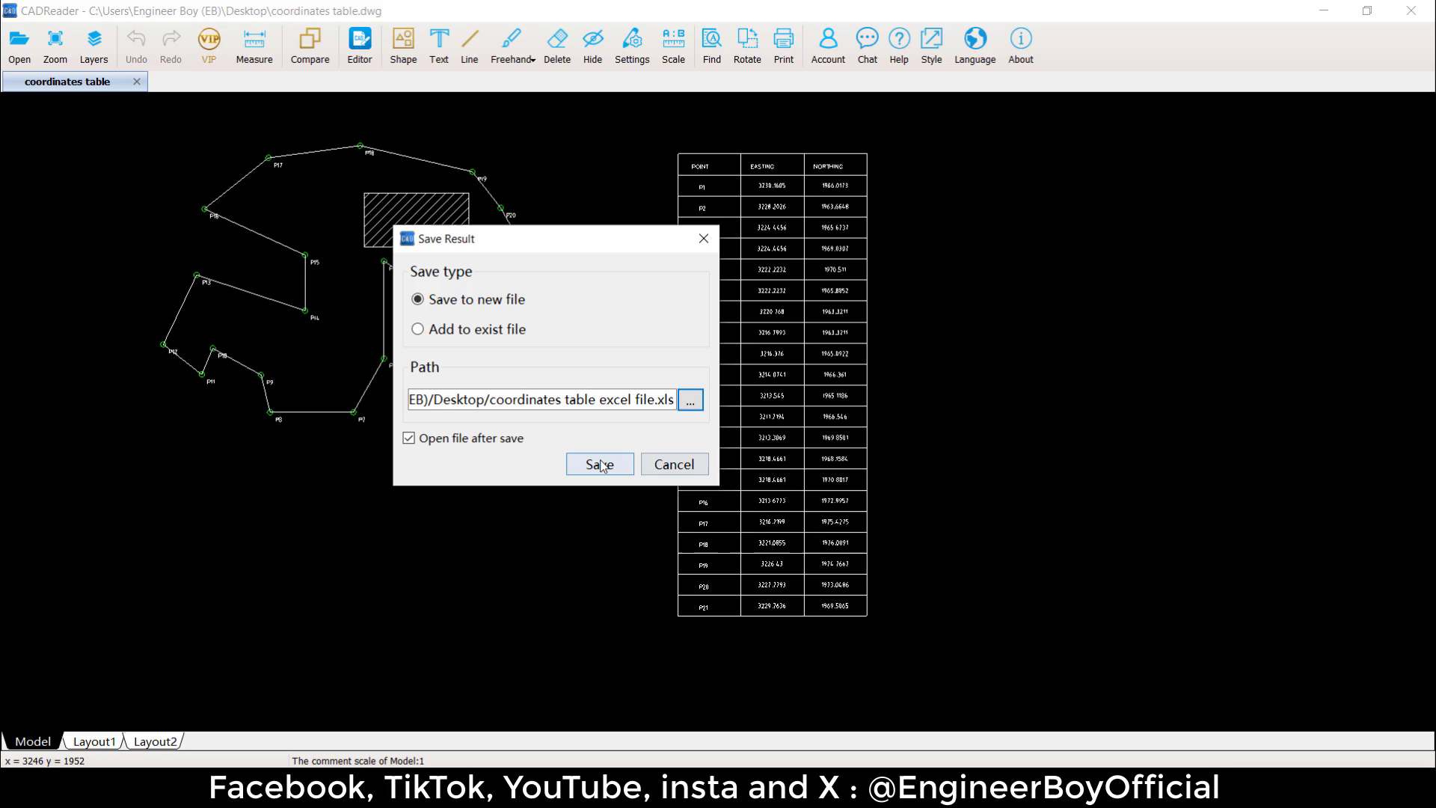
# Step: Save the extracted table, open it in Excel, and dismiss the activation prompt
pyautogui.click(599, 466)
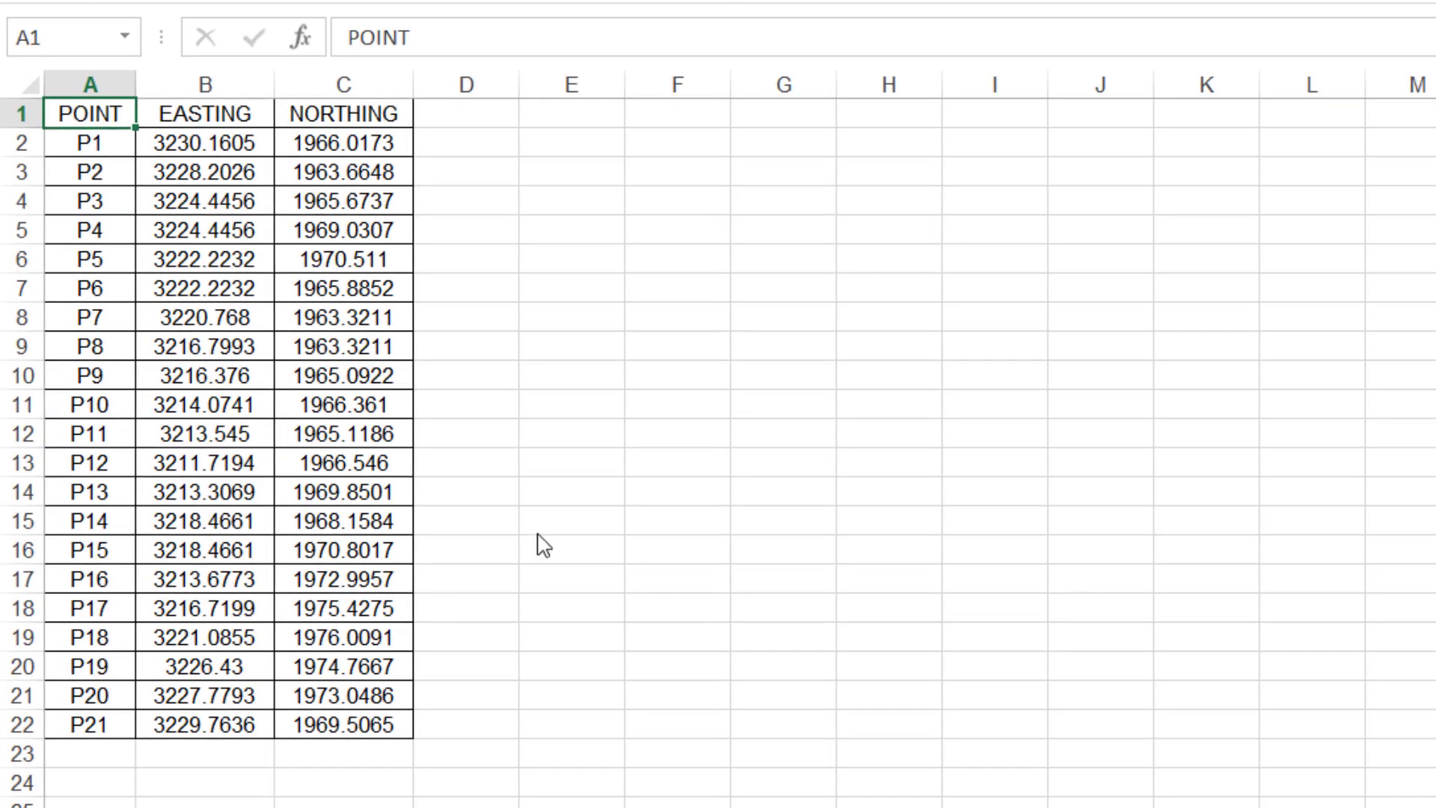
pyautogui.press('Escape')
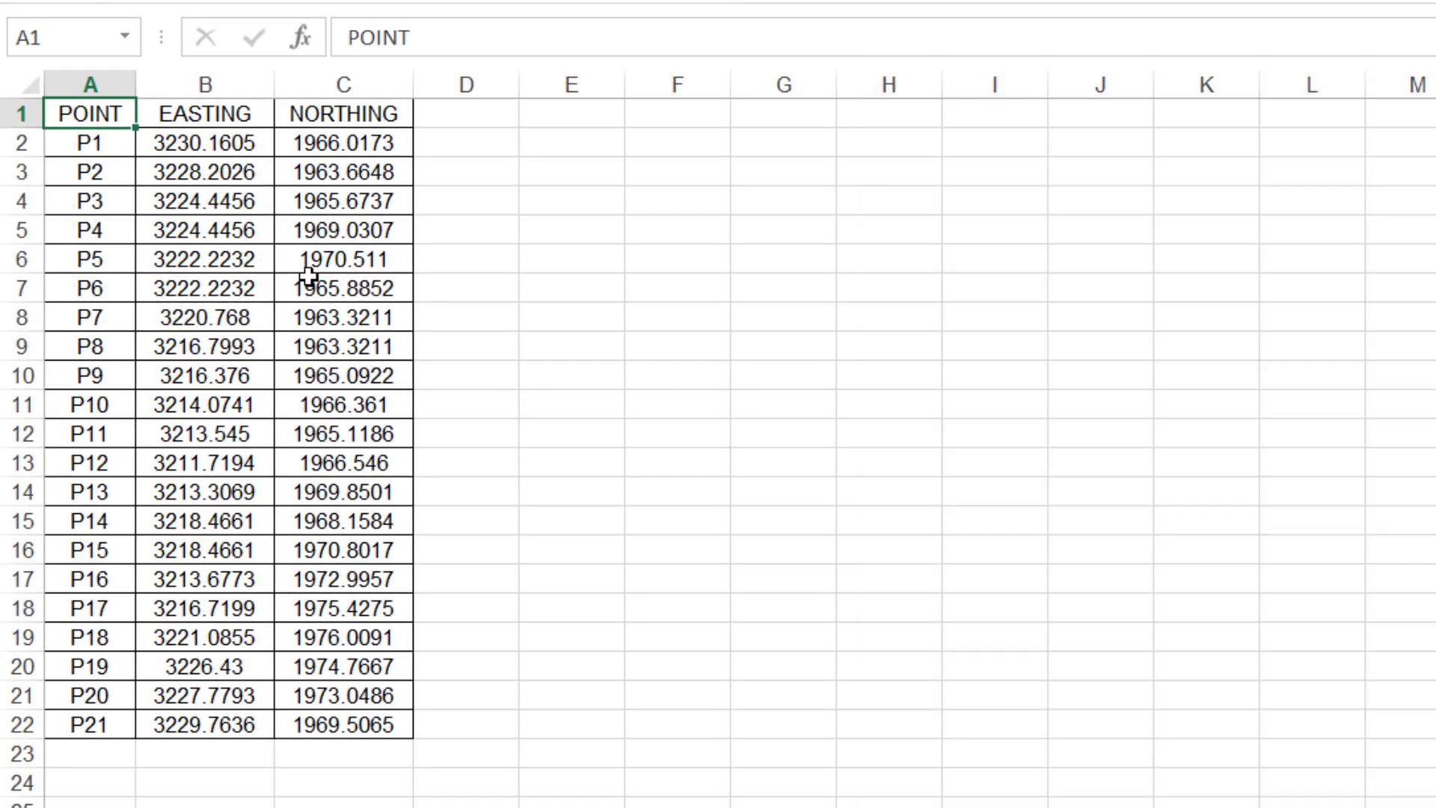